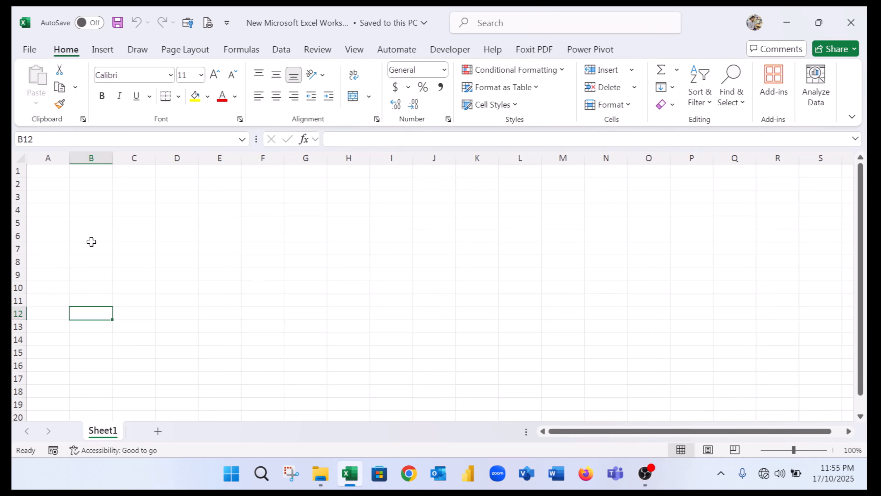
- Select the entire columns A through E one after another, and return to a single cell, C3
click(46, 157)
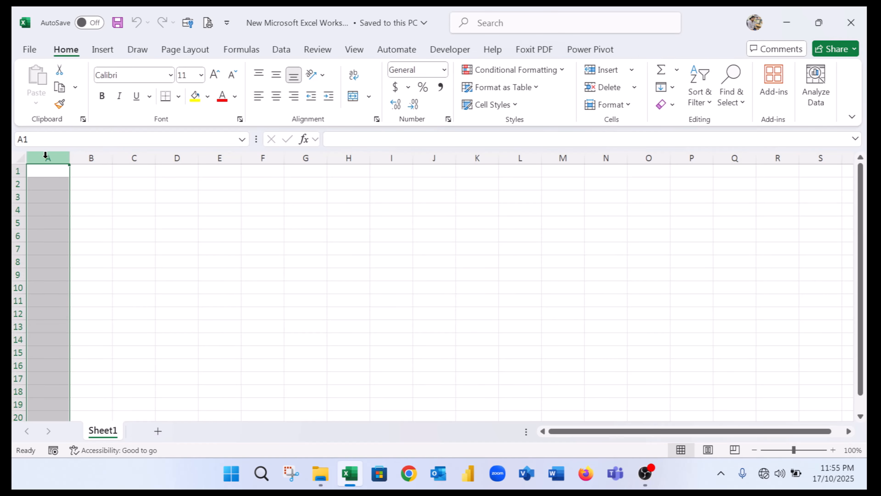
click(91, 157)
click(134, 157)
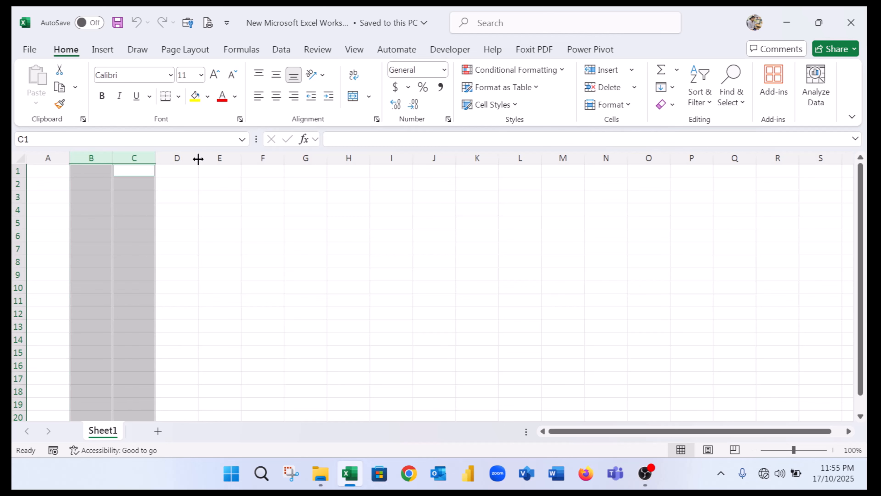
click(191, 157)
click(219, 157)
click(112, 197)
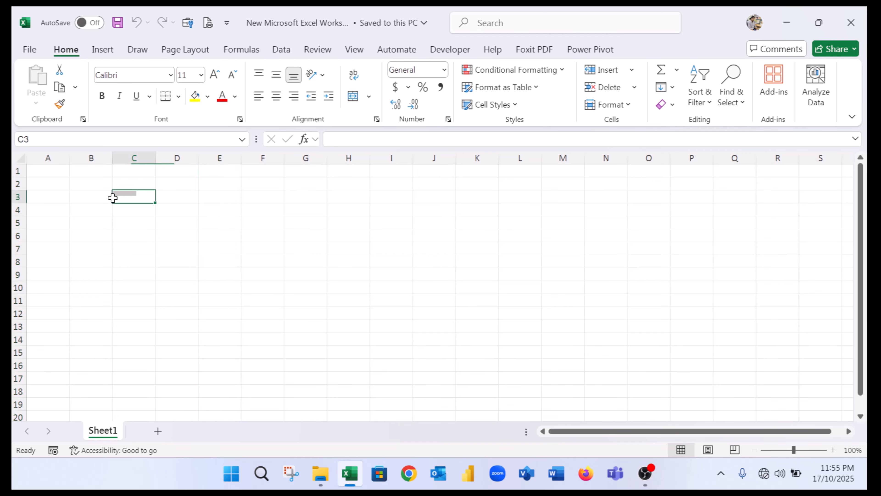
- Select the entire rows 1, 2, 3 and 4 together
click(18, 171)
ctrl+click(17, 184)
ctrl+click(17, 197)
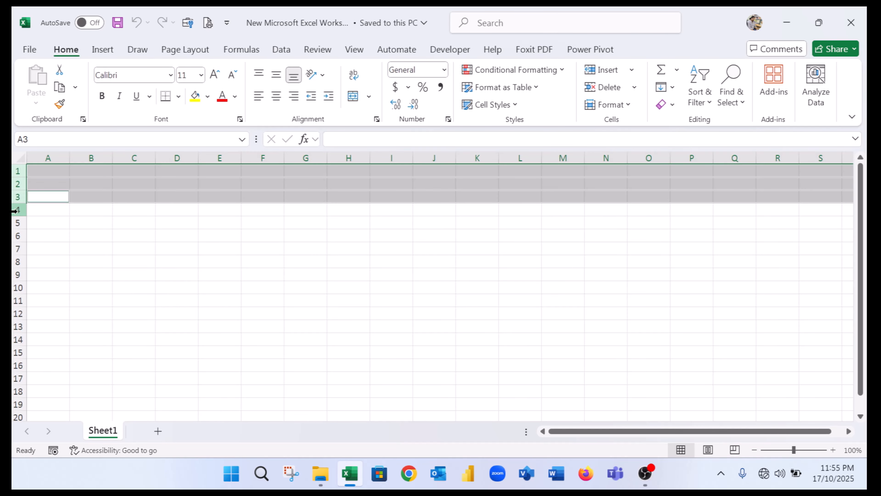
ctrl+click(18, 210)
- Fill cell D4 with yellow
click(162, 209)
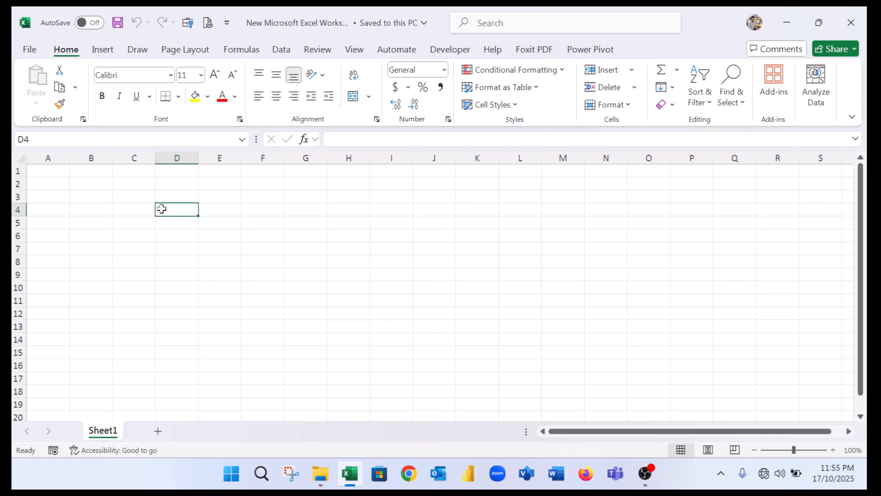
click(207, 97)
click(253, 269)
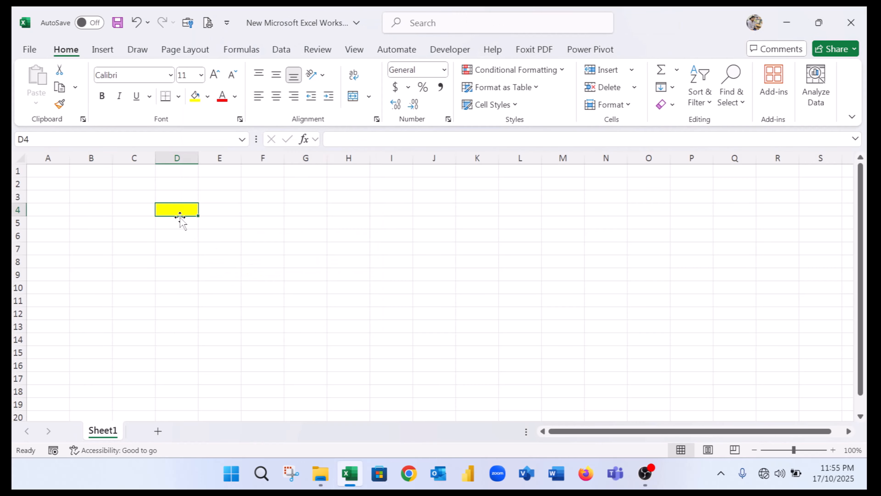
- Select column D together with row 4 to see where they cross, and select the intersecting cell D4
click(179, 153)
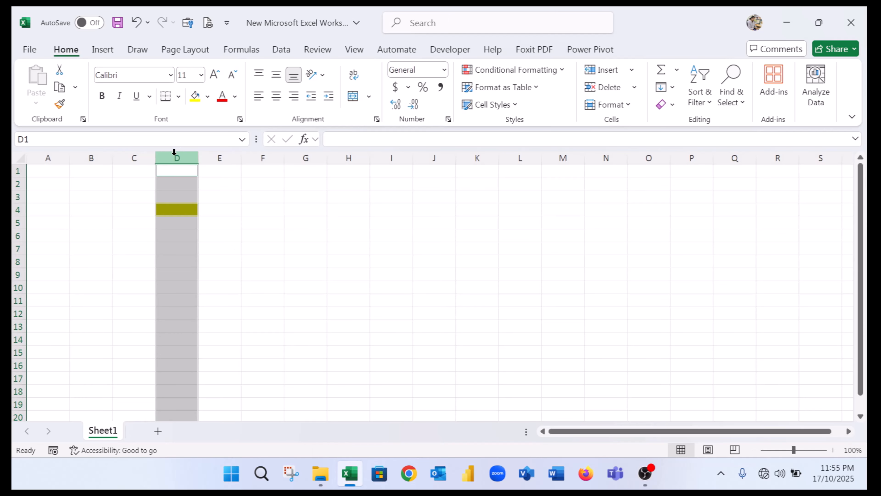
ctrl+click(13, 210)
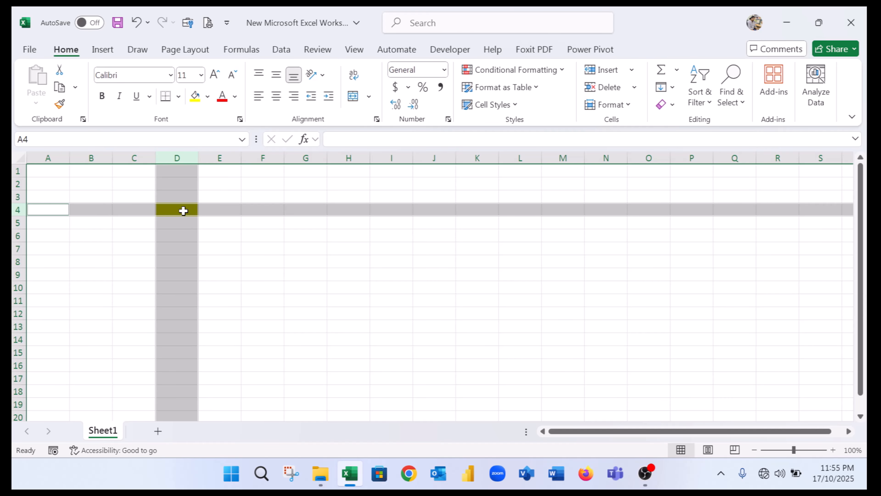
click(170, 210)
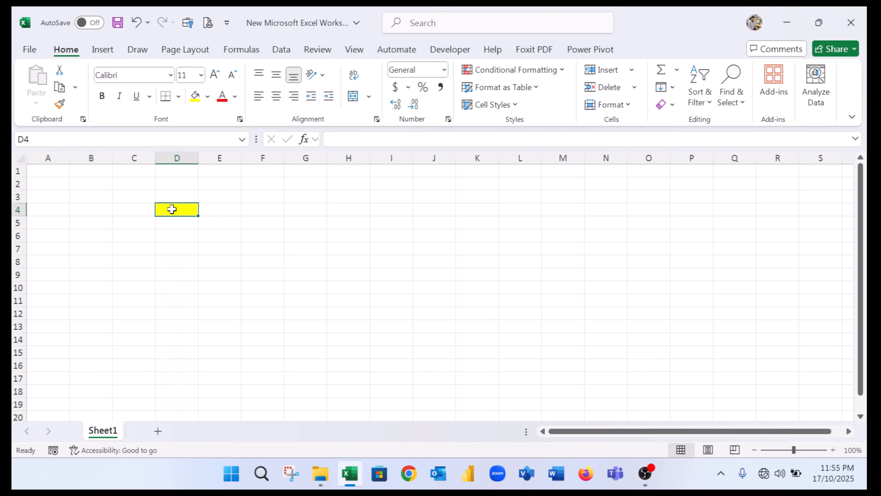
- Enter the text D4 in the yellow cell and reselect that cell
text(C)
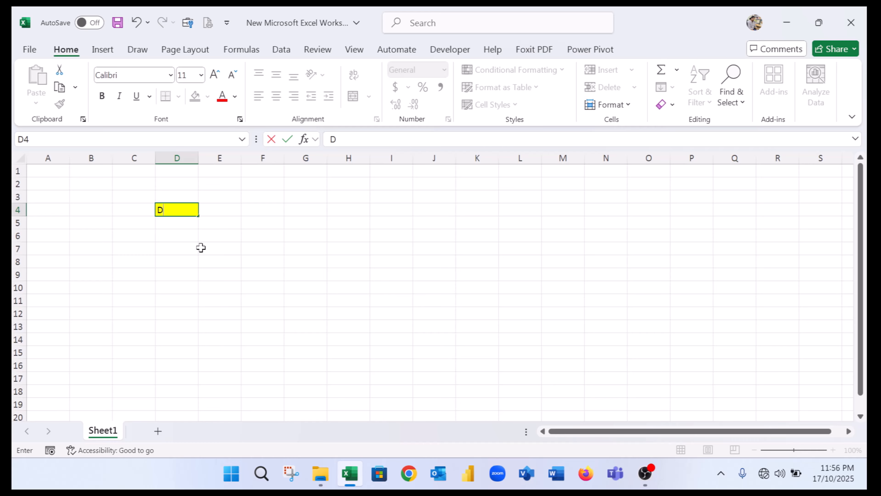
text(4)
click(210, 211)
click(175, 209)
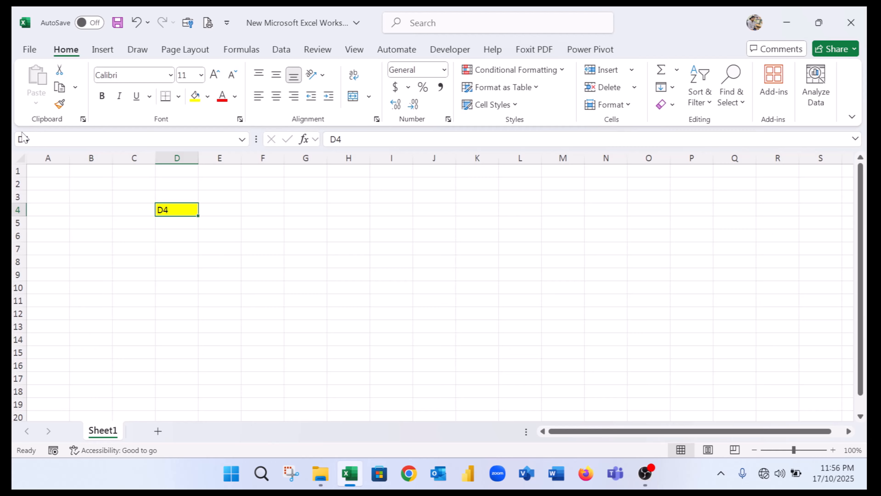
- Select cells D6 and D4 alternately to compare the cell addresses shown for them
click(182, 234)
click(174, 208)
click(173, 234)
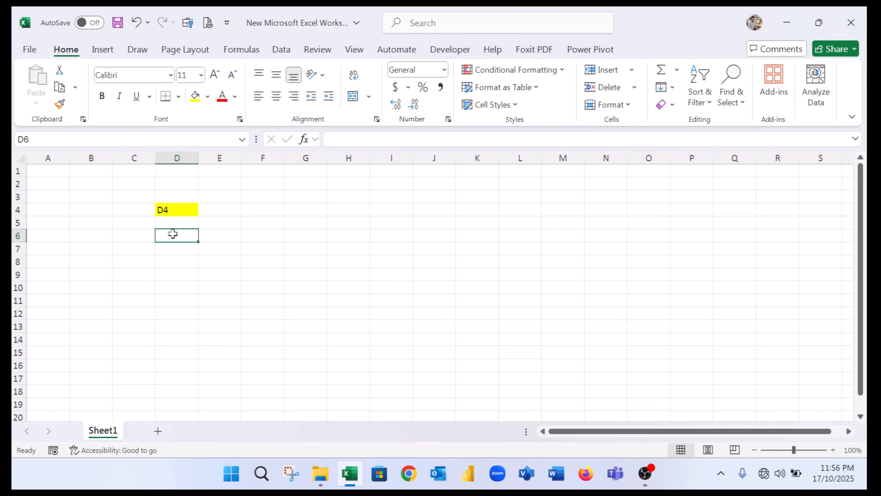
- Remove the yellow fill by copying blank cell E3's formatting over cells D3 to D7, and delete the text in D4
click(230, 197)
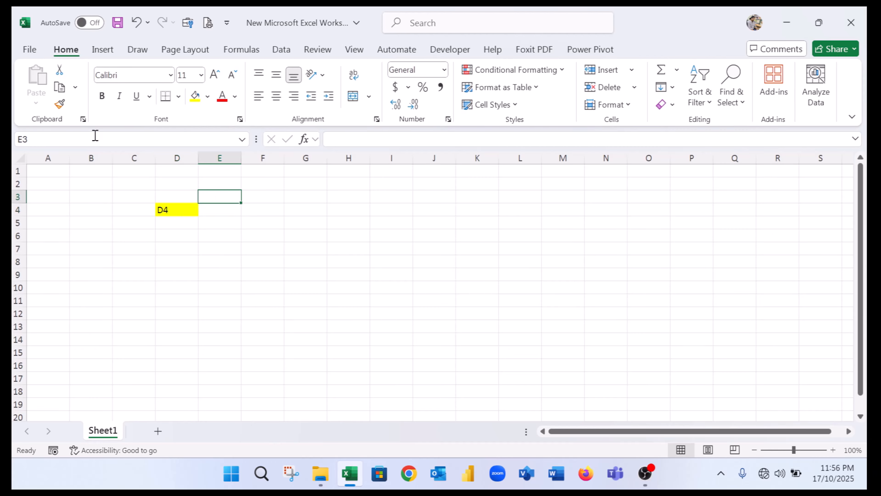
click(59, 104)
drag(174, 196, 195, 247)
click(177, 209)
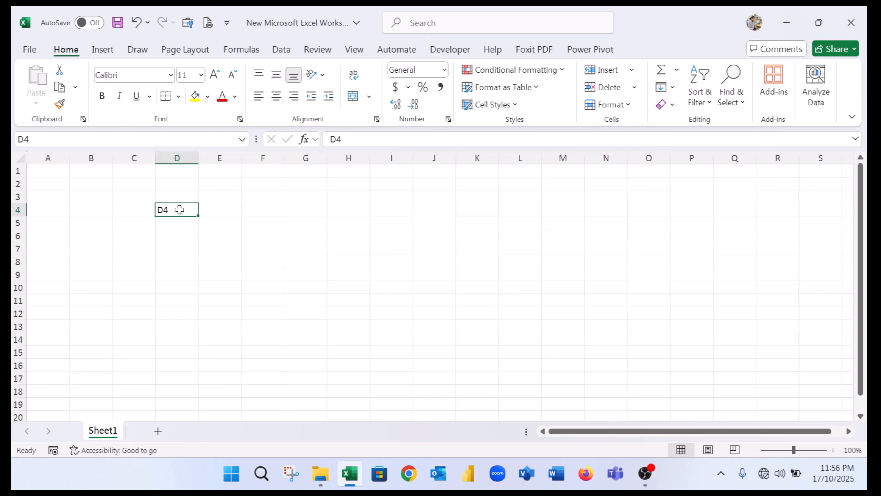
key(Delete)
click(134, 287)
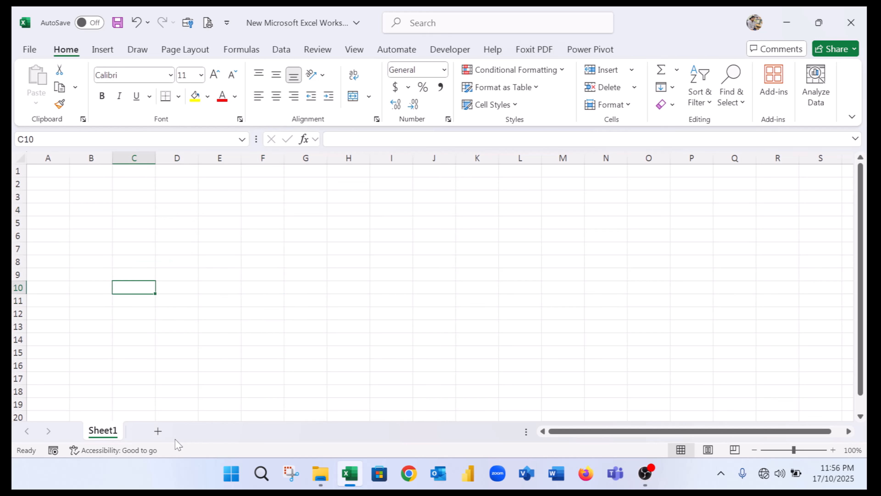
- Add four new worksheets, Sheet2 to Sheet5, to the workbook
click(157, 431)
click(203, 431)
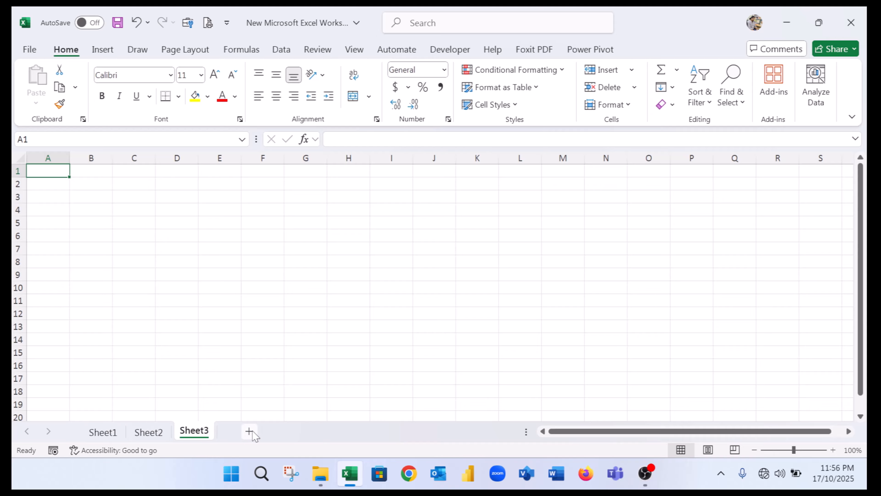
click(248, 431)
click(297, 436)
click(189, 342)
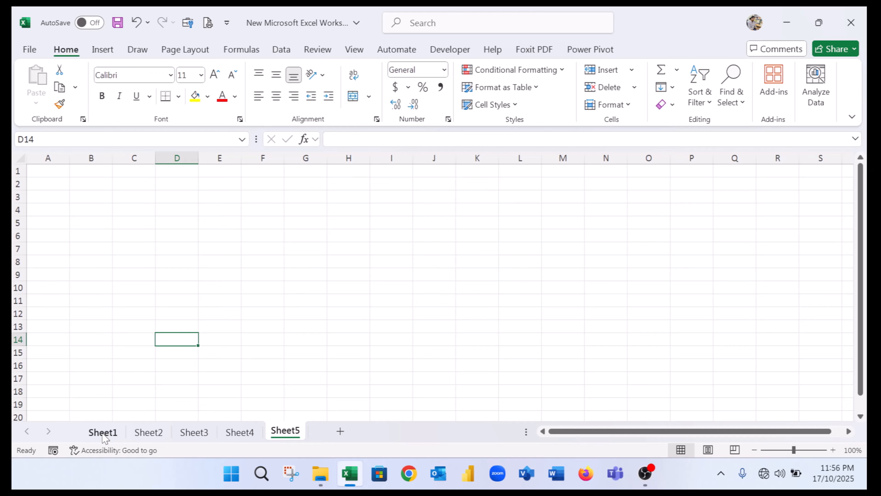
- Rename the worksheet Sheet1 as Day-01
double_click(103, 435)
text(Day-01)
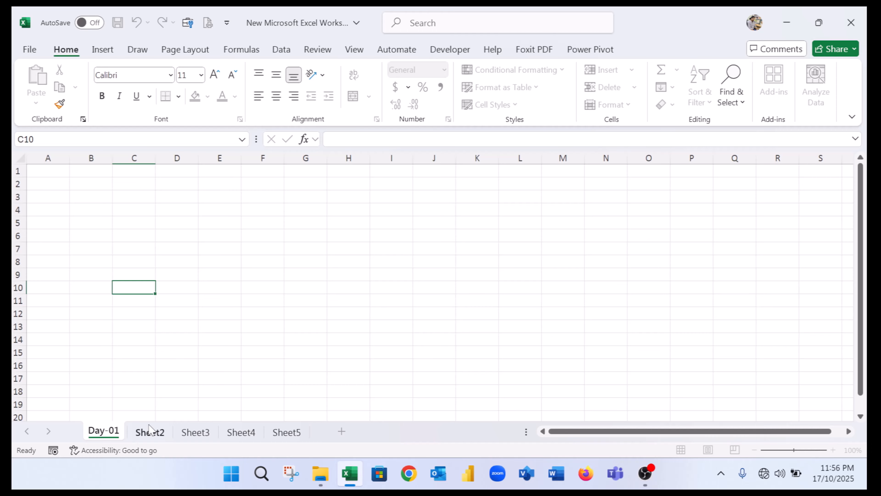
click(186, 393)
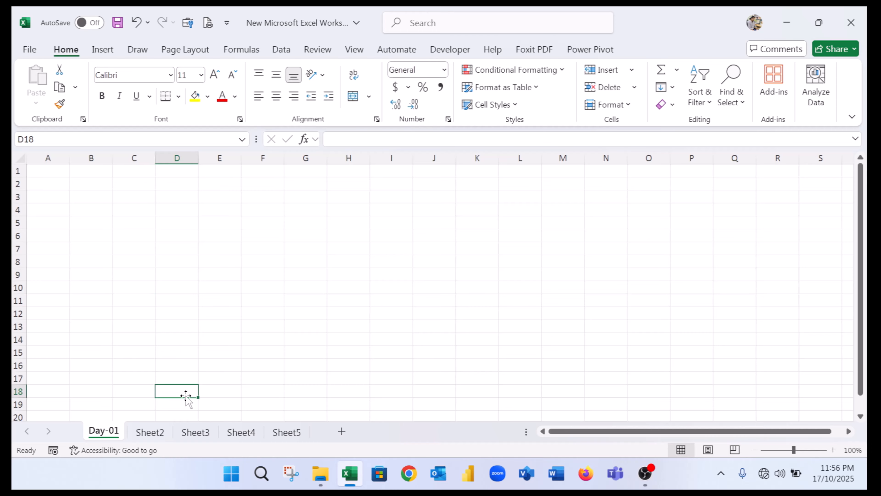
- Rename the worksheet Sheet2 as Day-02
right_click(144, 434)
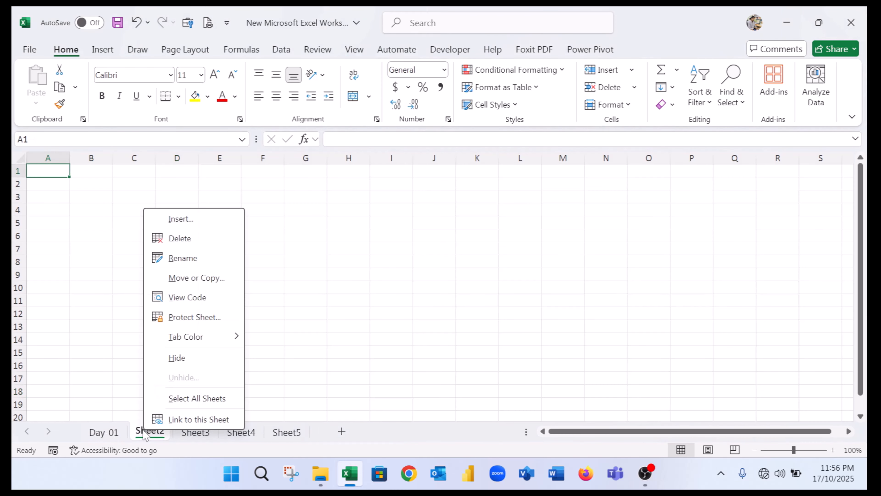
click(183, 260)
text(D)
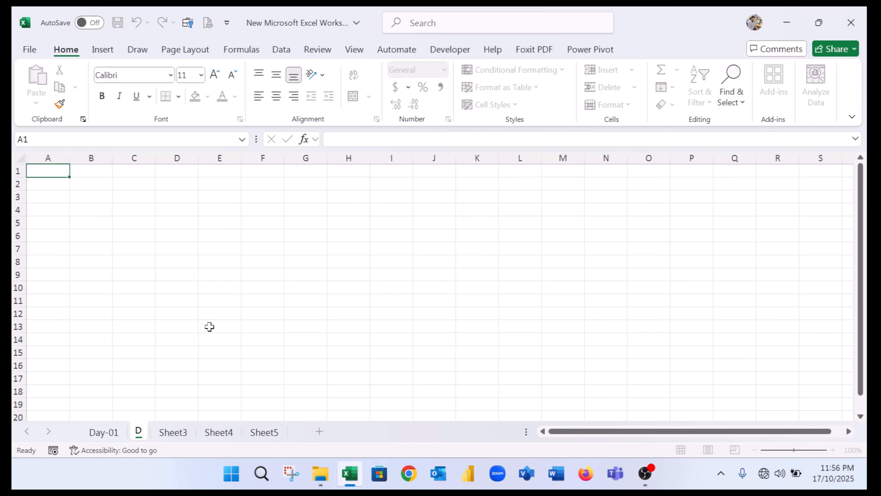
text(ay-02)
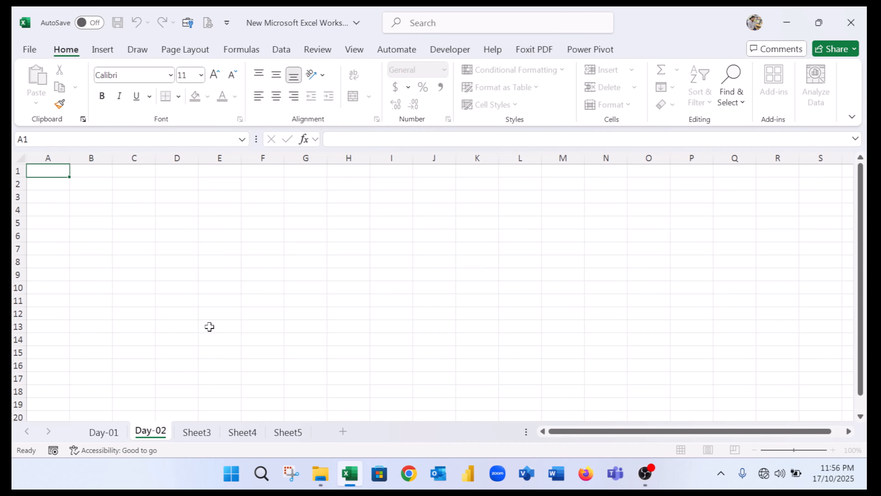
click(204, 354)
click(115, 393)
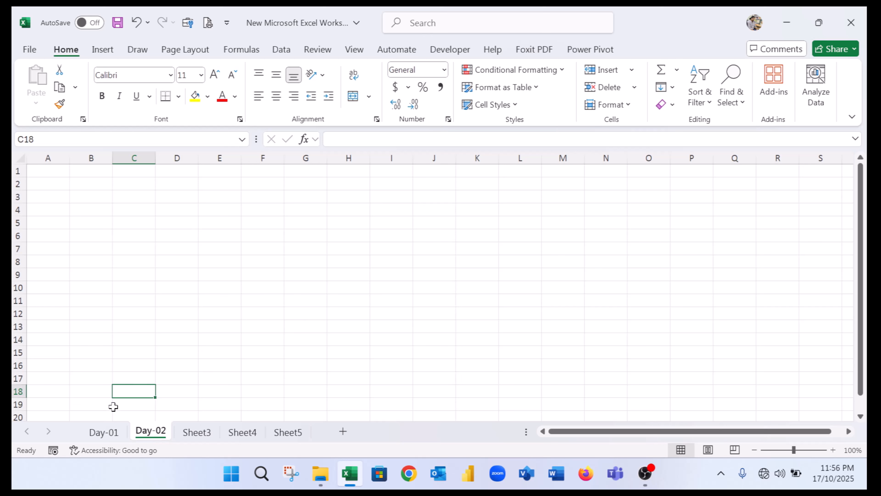
click(92, 382)
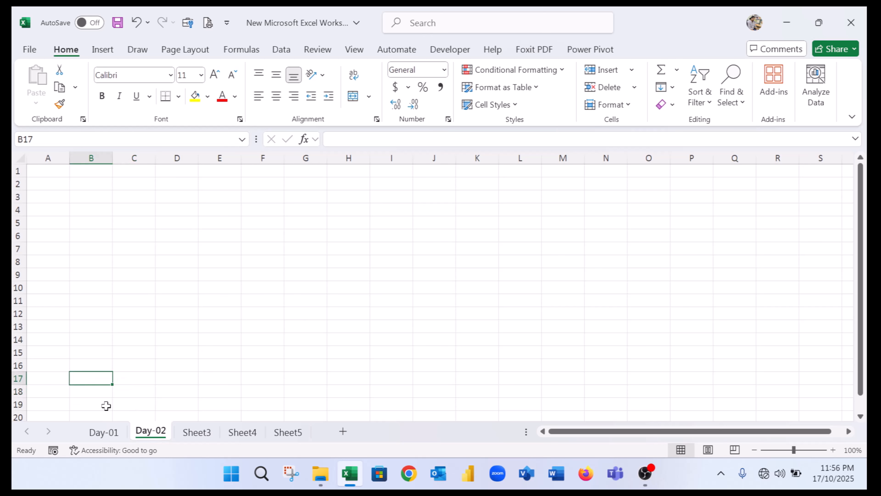
- Set the tab colour of the Day-01 worksheet to the dark blue theme colour
click(111, 433)
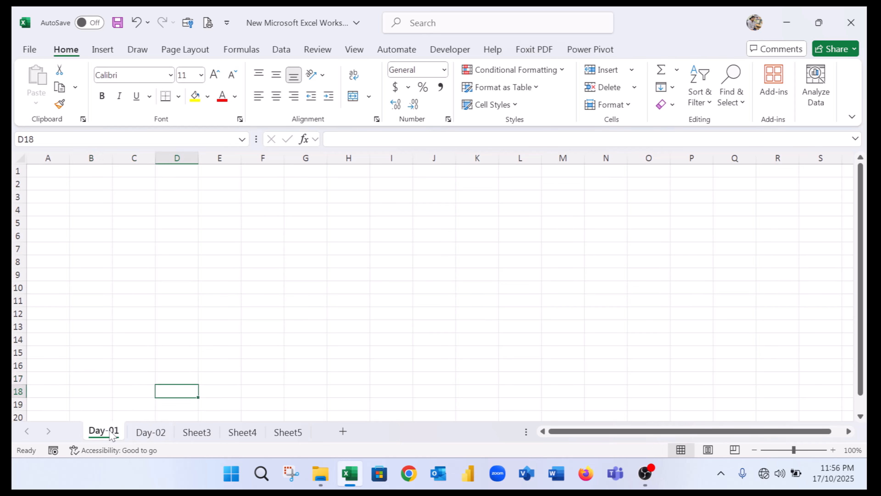
right_click(111, 434)
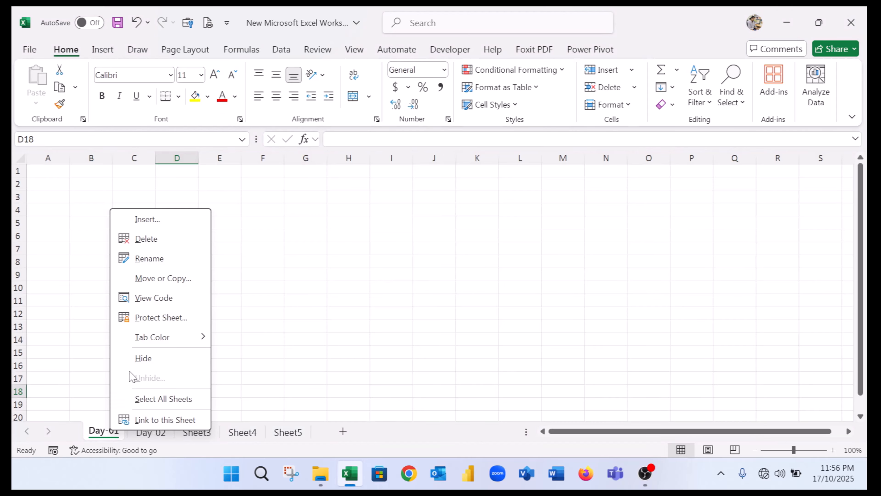
mouse_move(150, 344)
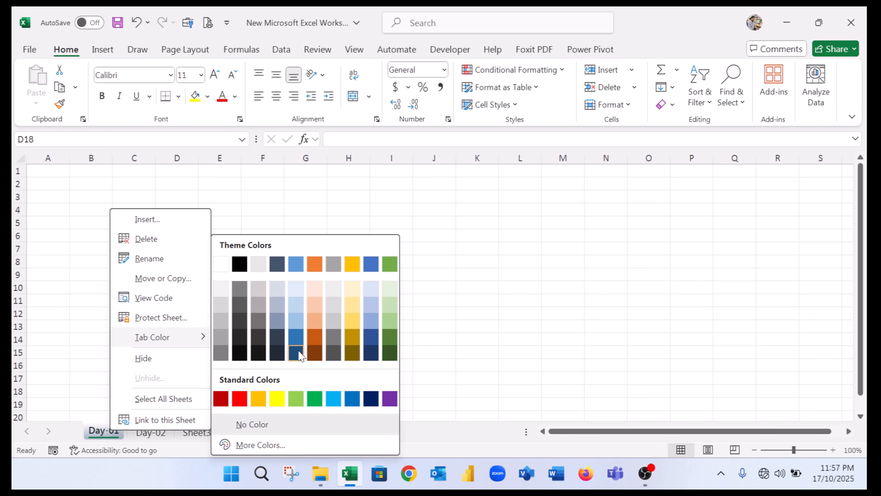
click(314, 352)
- Set the tab colour of the Day-02 worksheet to the same dark blue as Day-01
right_click(163, 428)
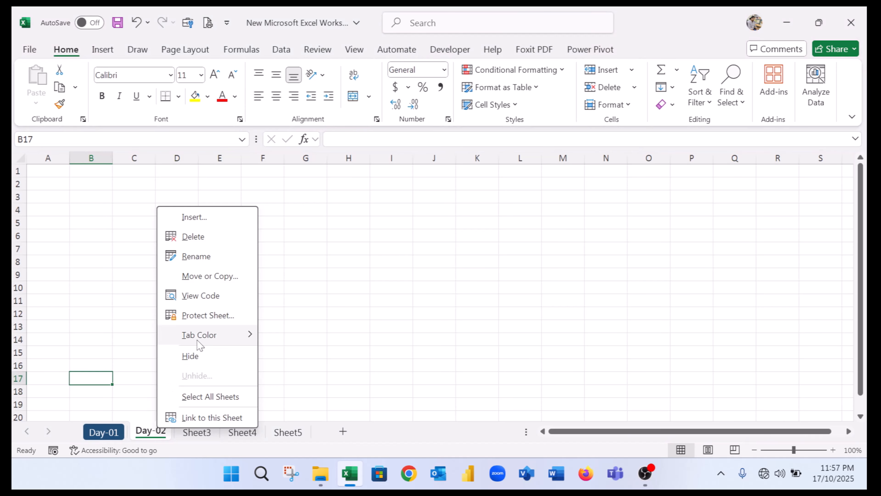
mouse_move(196, 338)
click(344, 361)
click(238, 367)
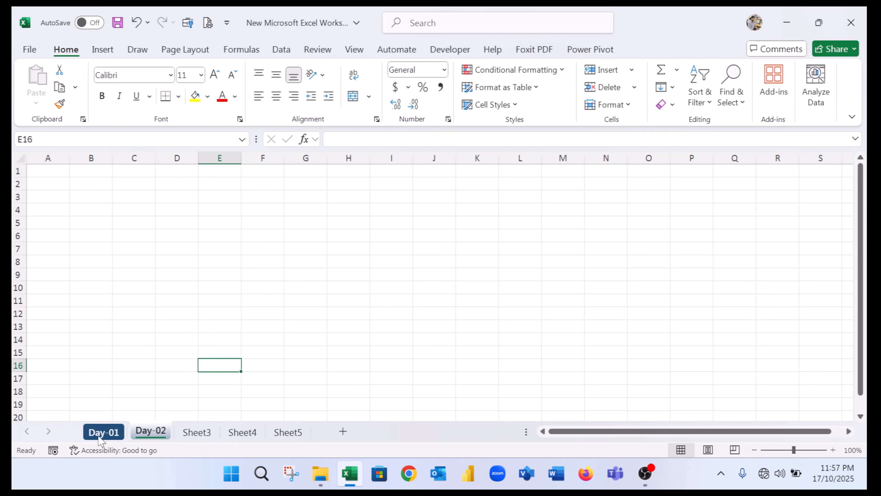
- Switch between the Day-01 and Day-02 worksheets to compare their tab colours, ending on Day-01
click(102, 434)
click(152, 434)
click(104, 431)
click(92, 287)
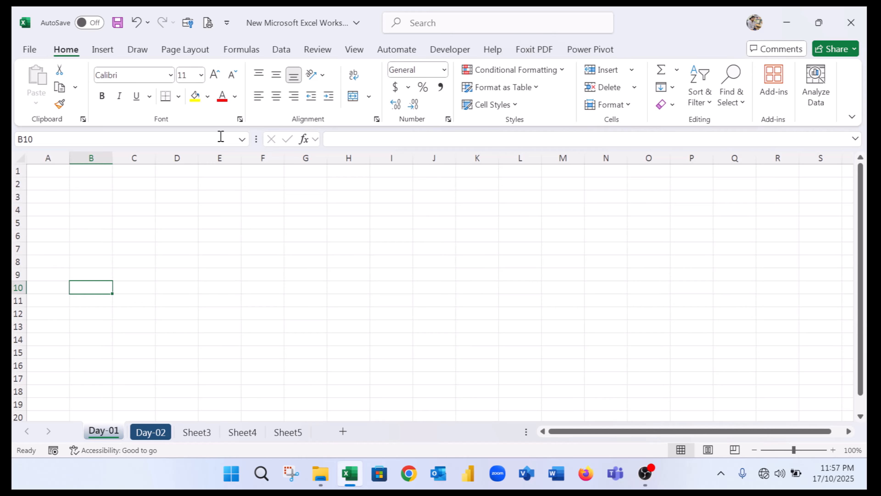
- Enter the text "Beginners to Advance" in cell C3 of the Day-01 worksheet
click(191, 244)
click(117, 194)
click(79, 197)
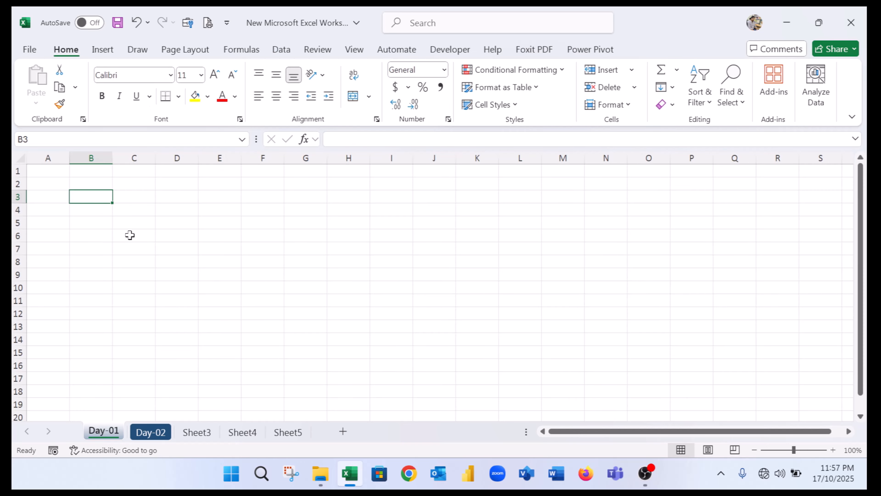
click(134, 195)
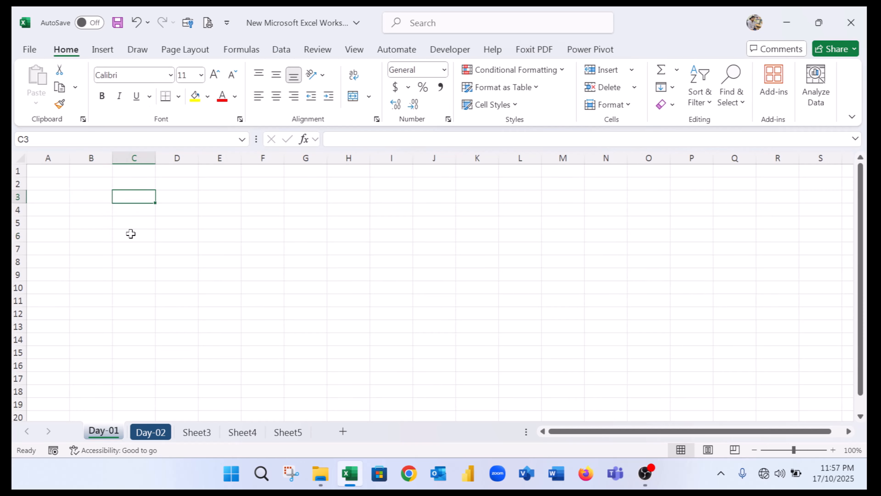
text(Begin)
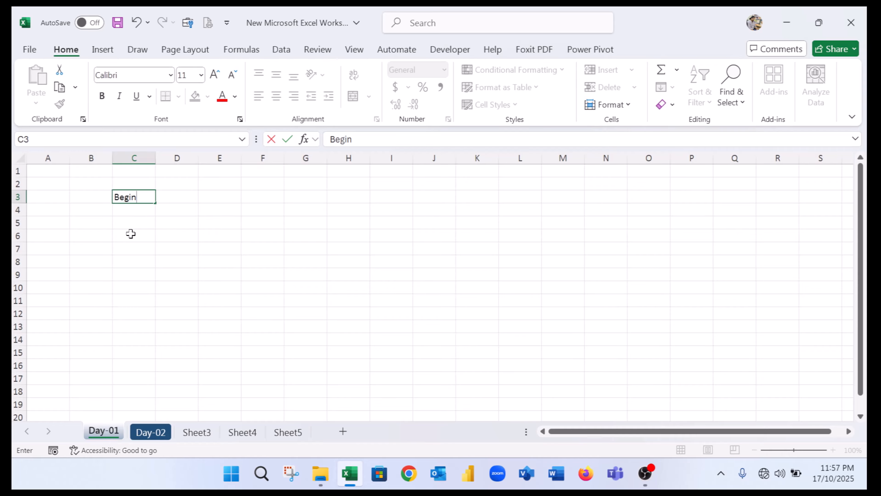
text(ners to Advance)
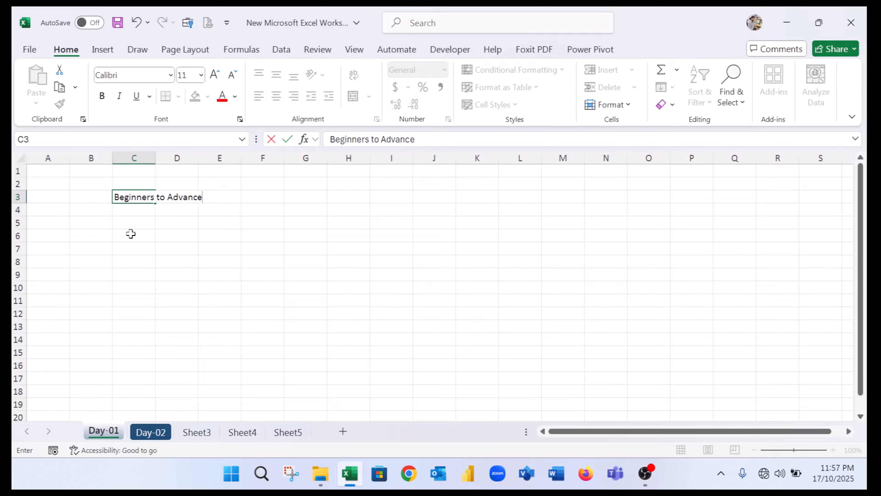
click(151, 246)
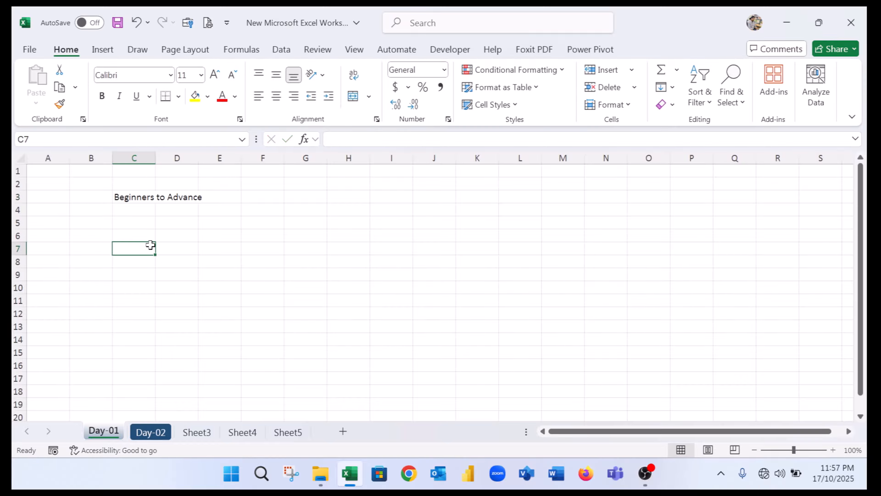
- Fit the width of column C to the text "Beginners to Advance" and select cell C3
double_click(154, 155)
click(168, 195)
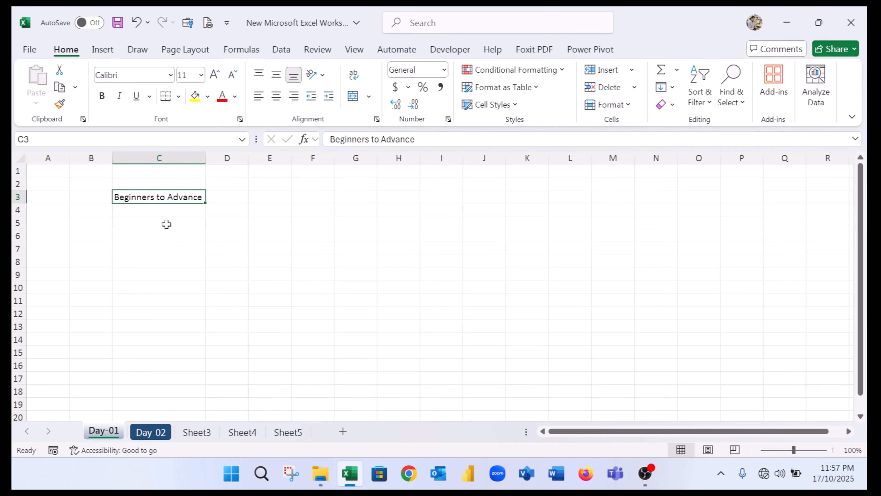
- Change the font of cell C3 to Aharoni and fit column C's width to the restyled text
click(171, 75)
scroll(152, 276, down, 2)
scroll(152, 278, down, 10)
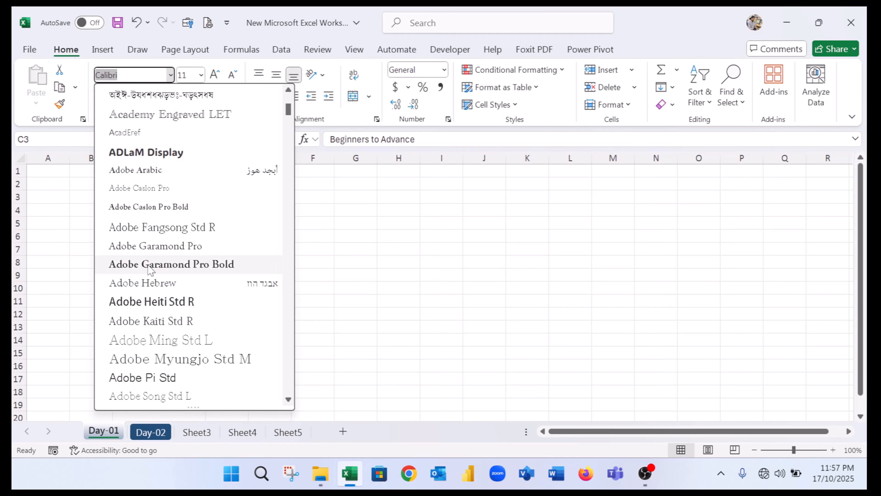
scroll(146, 288, down, 3)
click(129, 284)
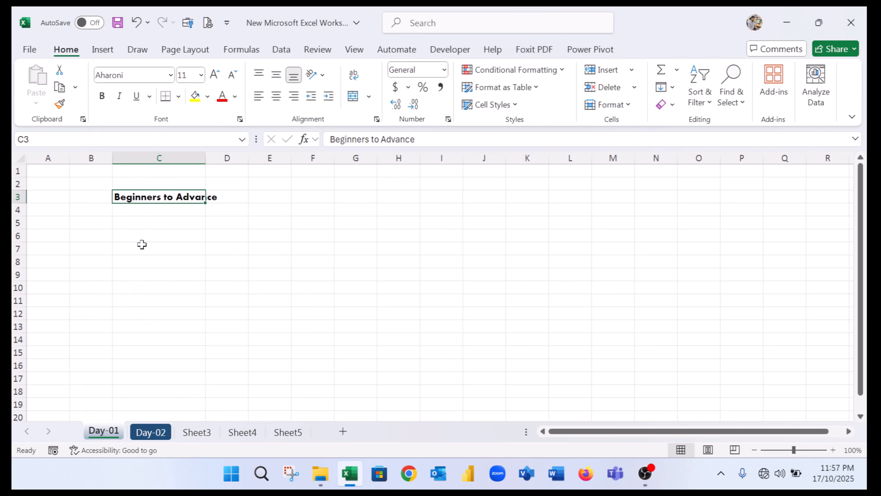
double_click(206, 157)
click(167, 222)
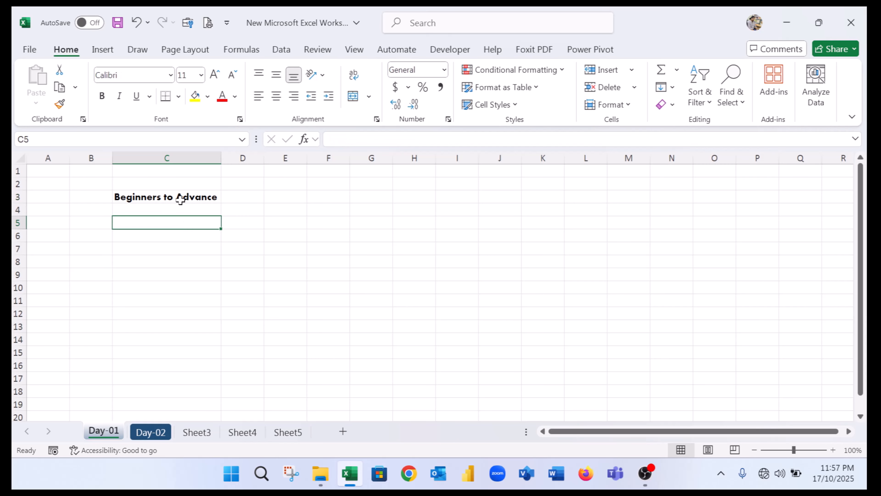
click(180, 199)
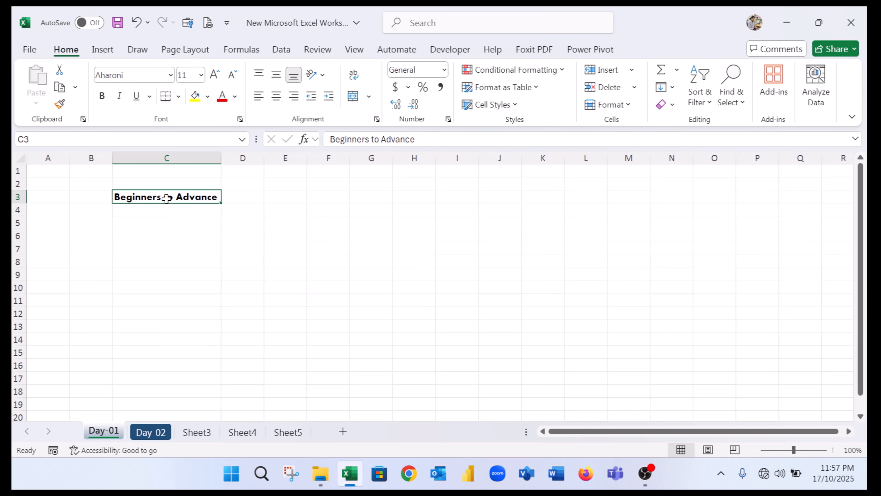
- Set the font of cell C3 back to Calibri
click(100, 75)
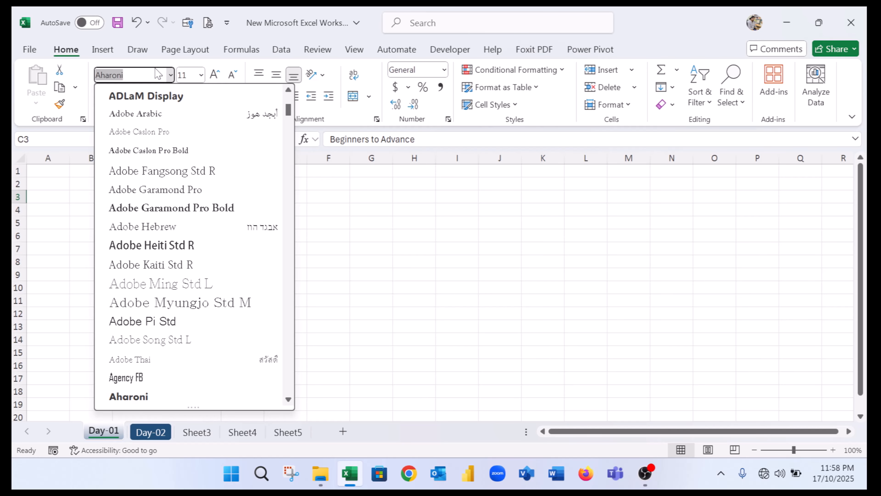
text(Calibri)
click(125, 132)
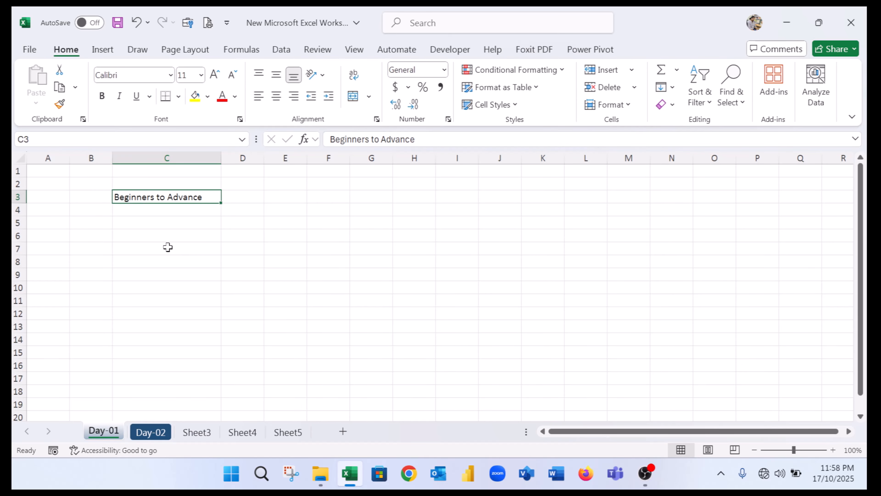
- Format the text in cell C3 as bold and italic with a double underline
click(102, 96)
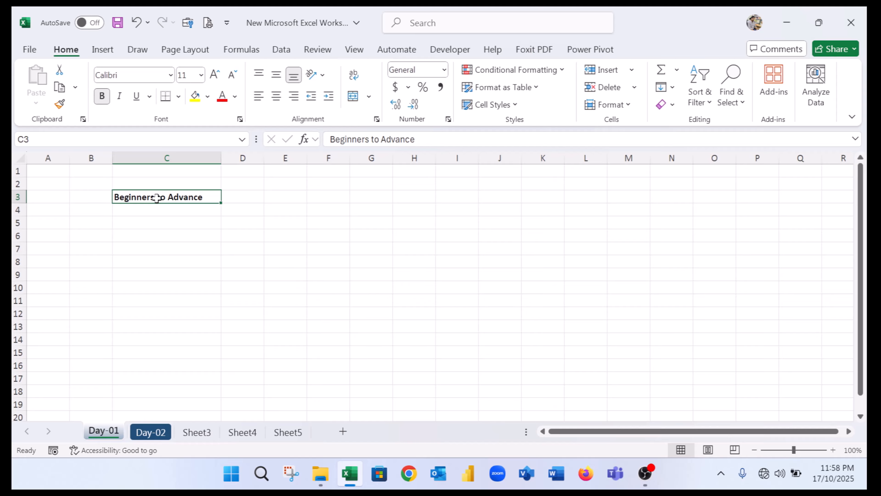
click(120, 97)
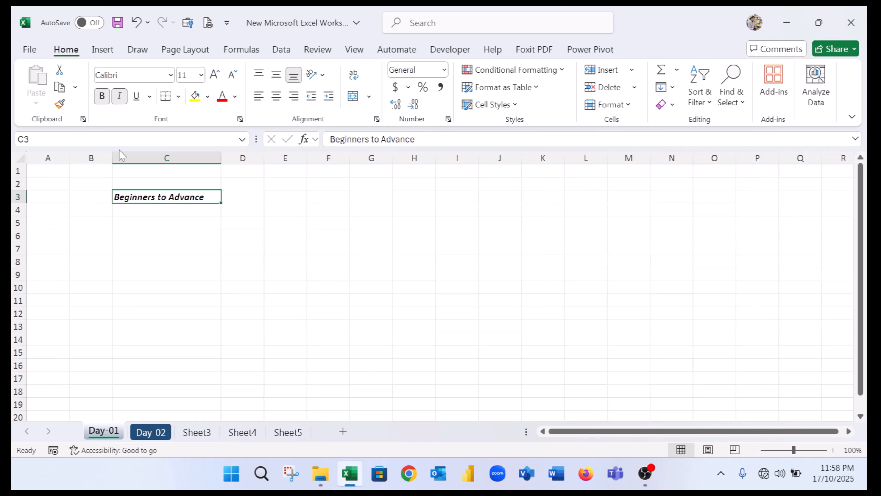
click(137, 97)
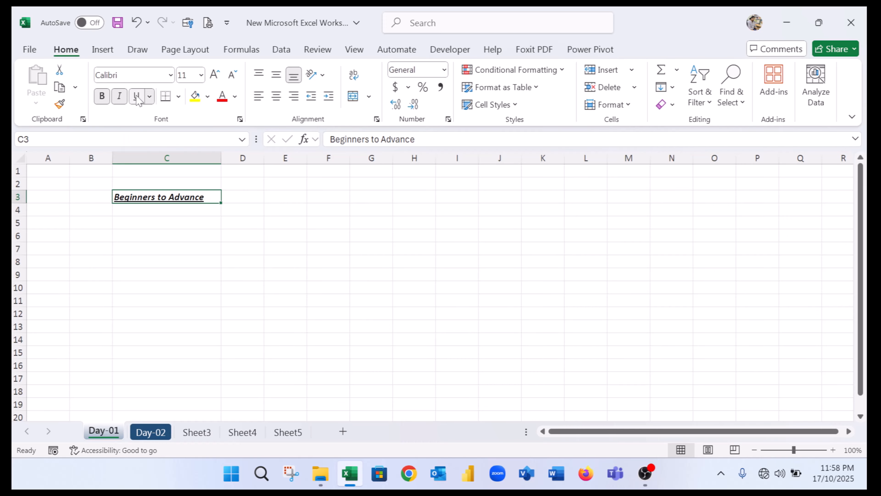
click(150, 97)
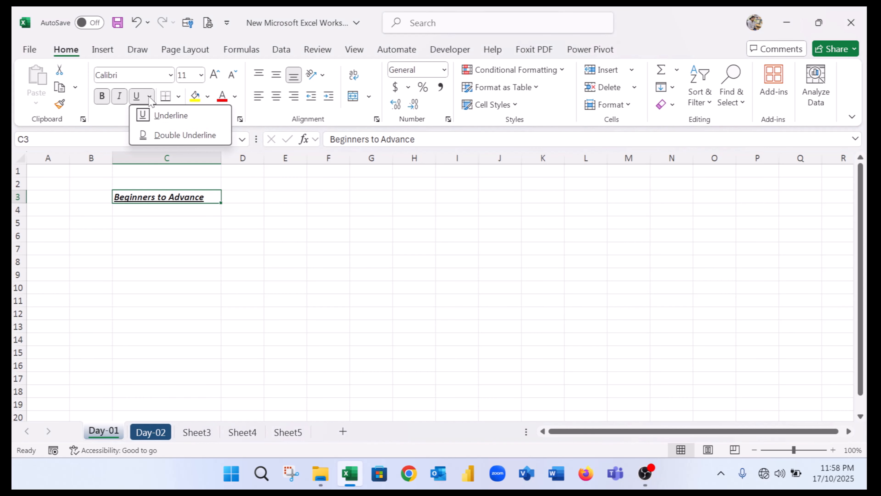
click(166, 135)
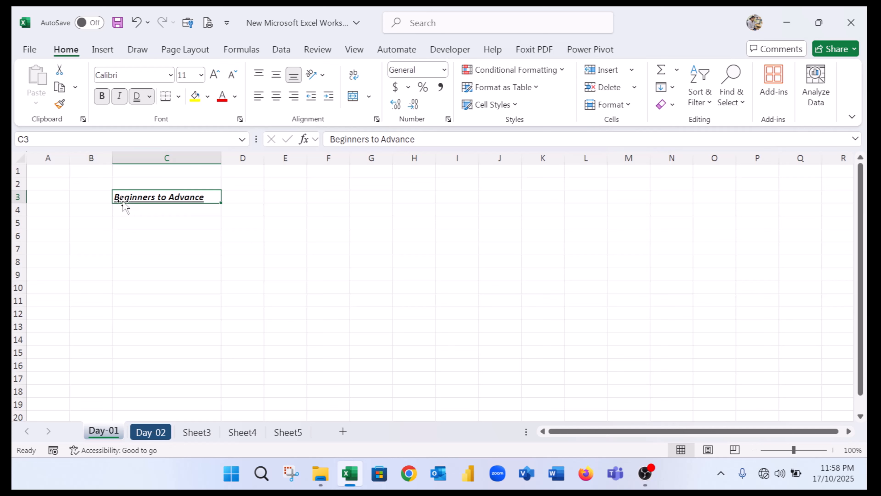
- Apply all borders to cell C3 and reselect the cell
click(178, 97)
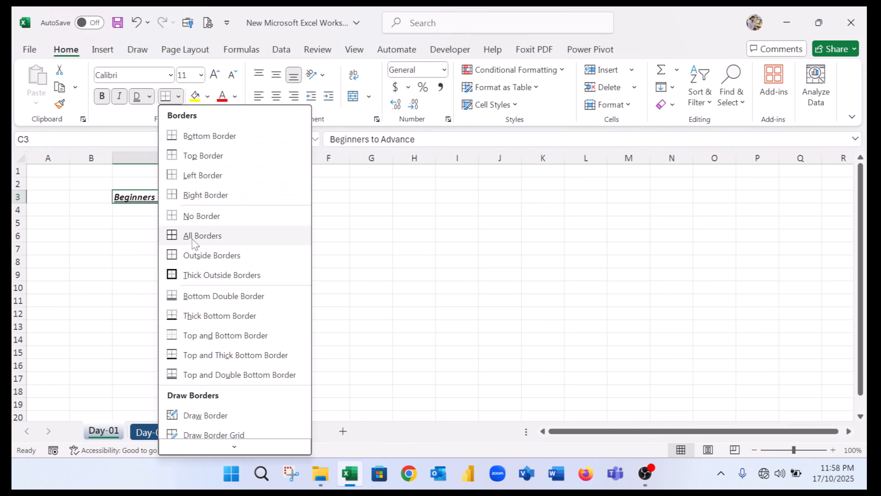
click(193, 236)
click(189, 236)
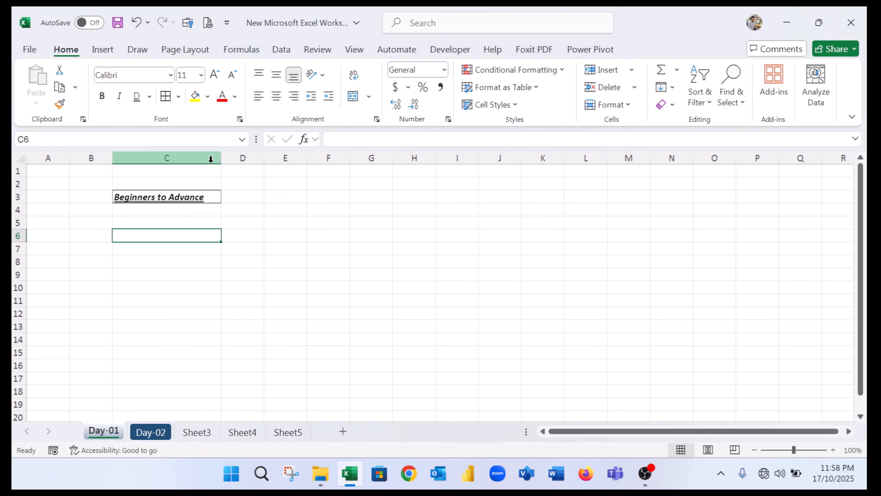
click(199, 197)
click(178, 96)
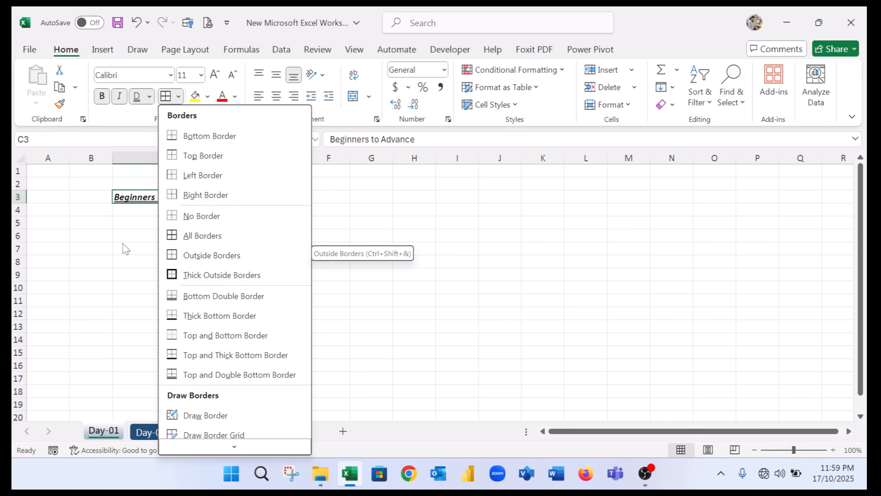
click(183, 191)
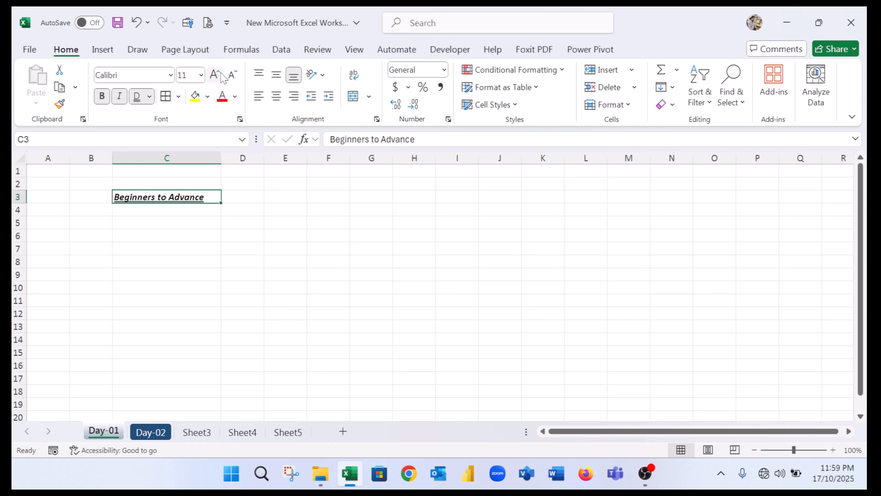
click(201, 75)
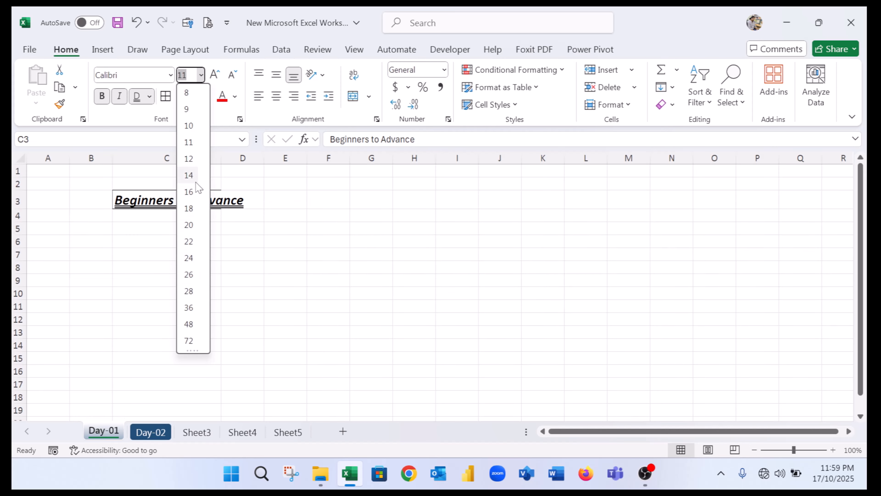
click(264, 211)
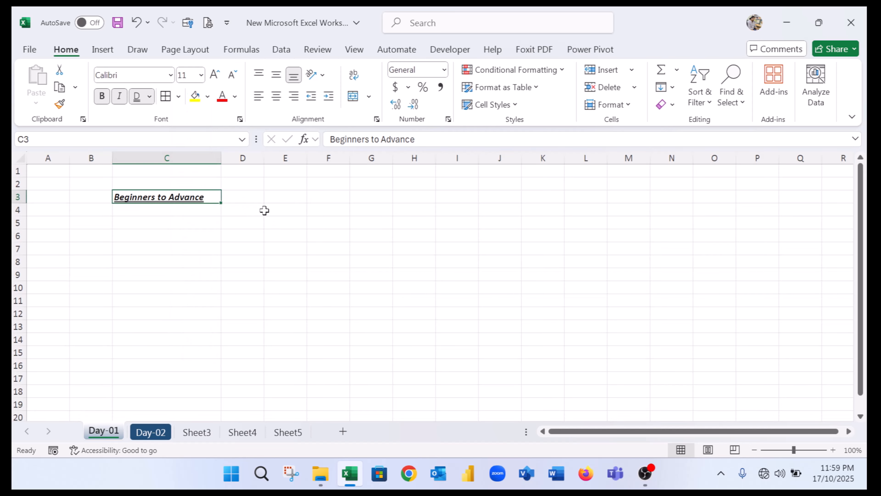
- Increase the font size of cell C3 stepwise to 16 and decrease it back to 11
click(215, 75)
click(215, 74)
click(215, 75)
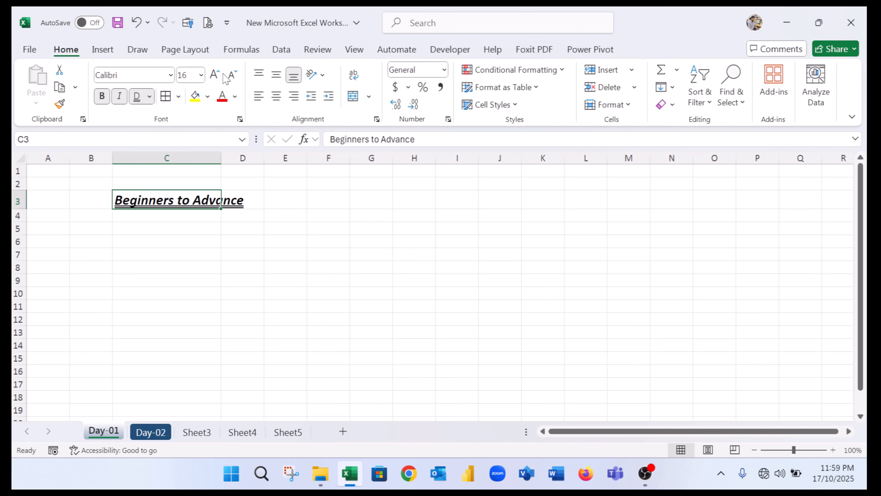
click(232, 75)
click(233, 74)
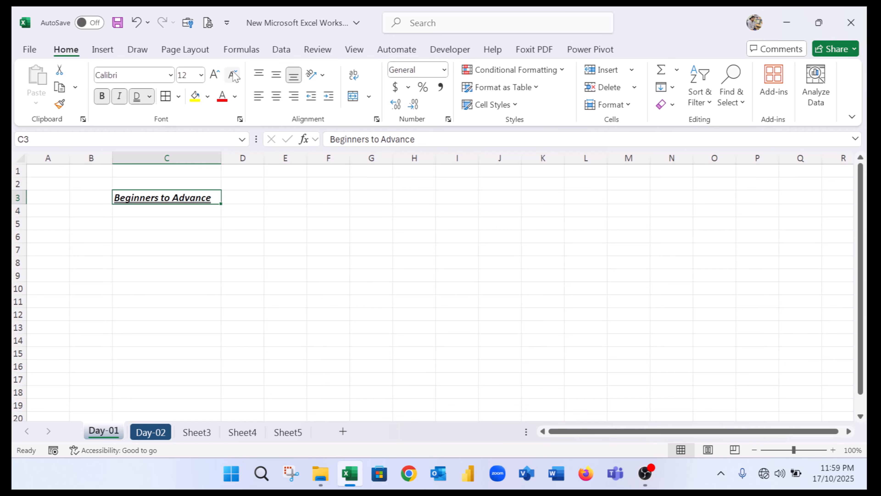
click(233, 75)
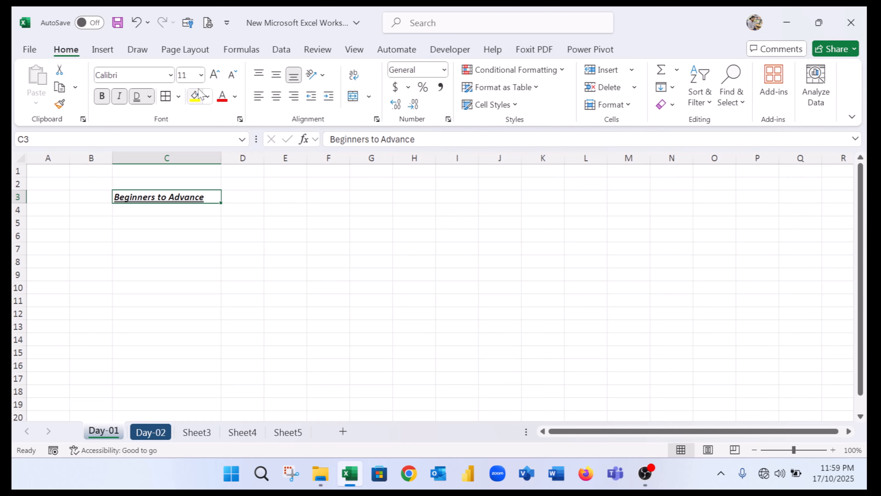
- Fill cell C3 with the darkest blue-gray theme colour and set its font colour to white
click(208, 97)
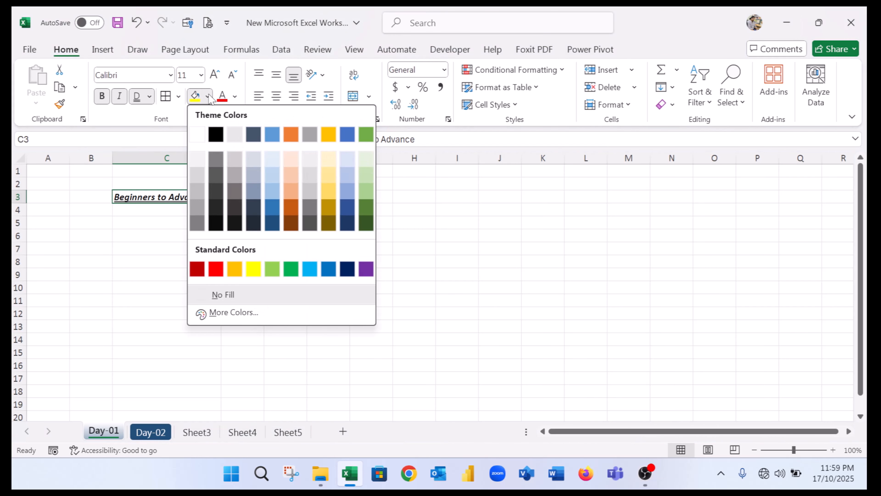
click(256, 228)
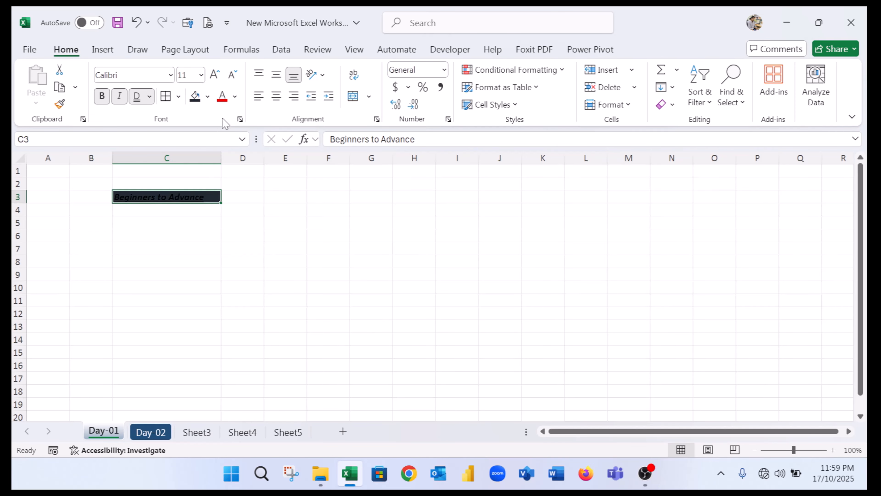
click(235, 98)
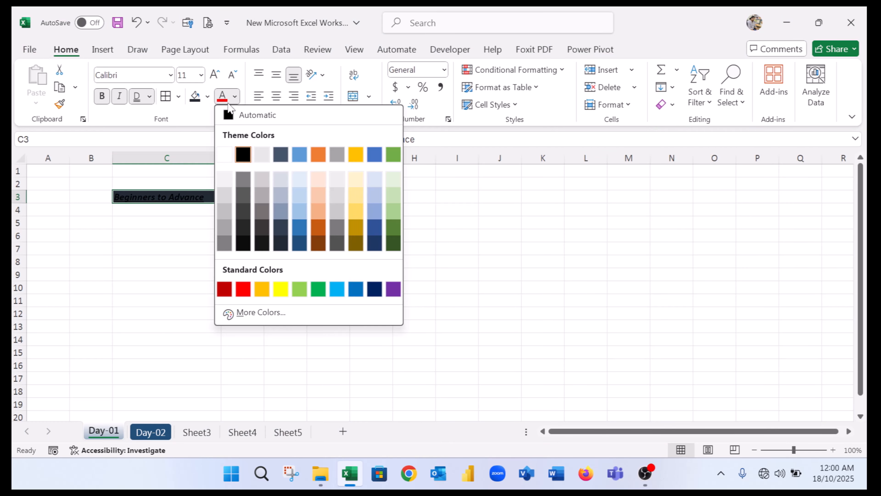
click(225, 157)
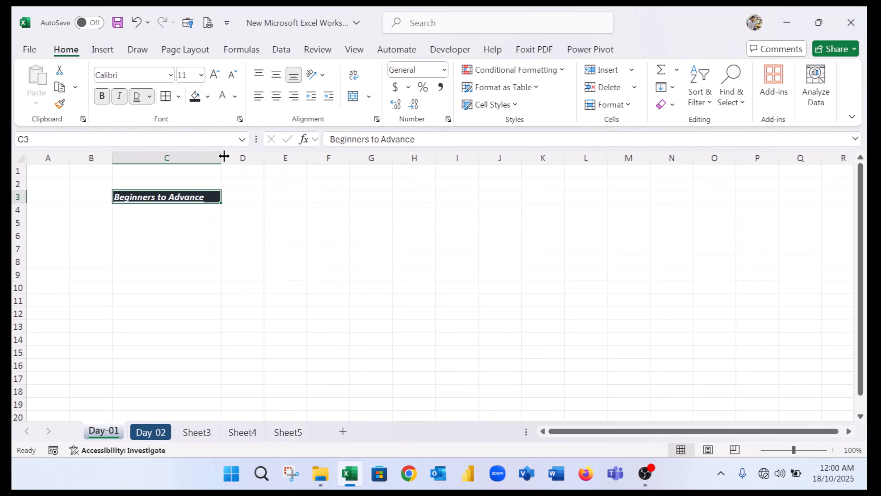
click(140, 259)
click(218, 197)
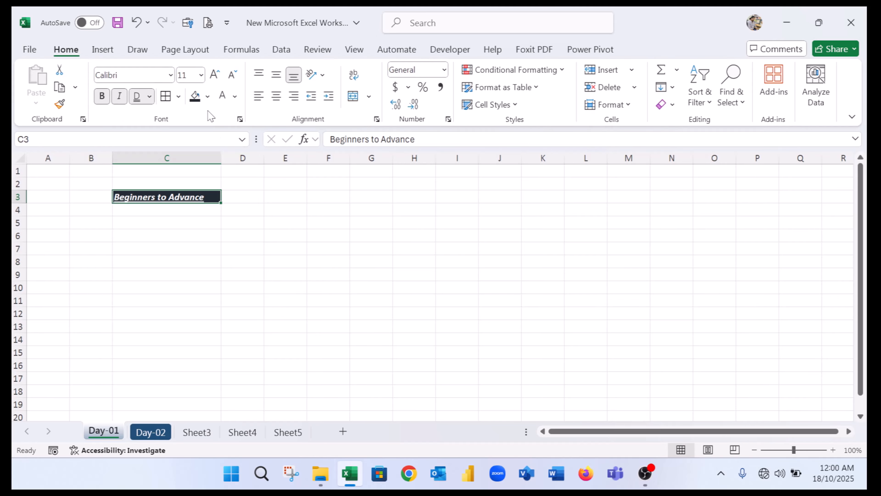